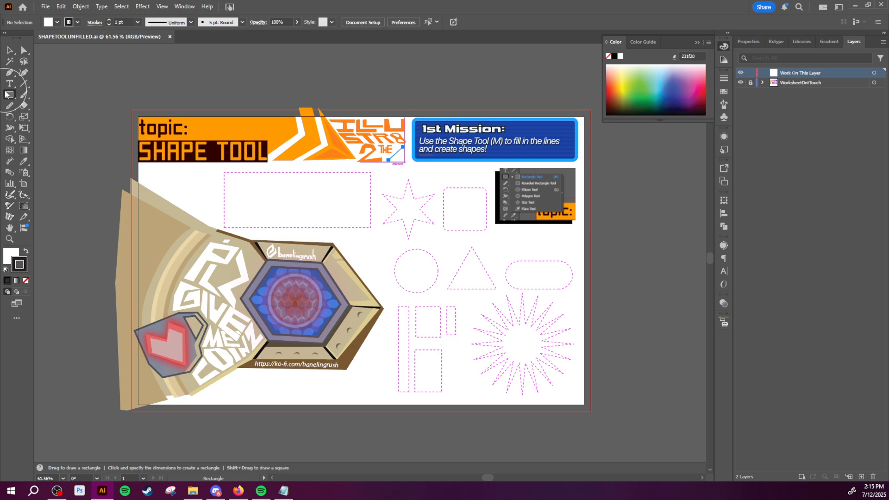
- Show the available shape tools and choose the Rectangle Tool
click(9, 95)
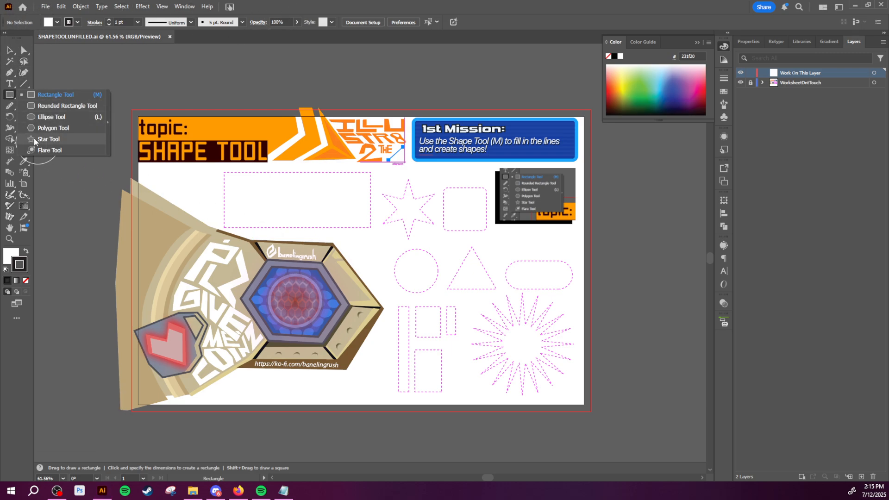
click(10, 96)
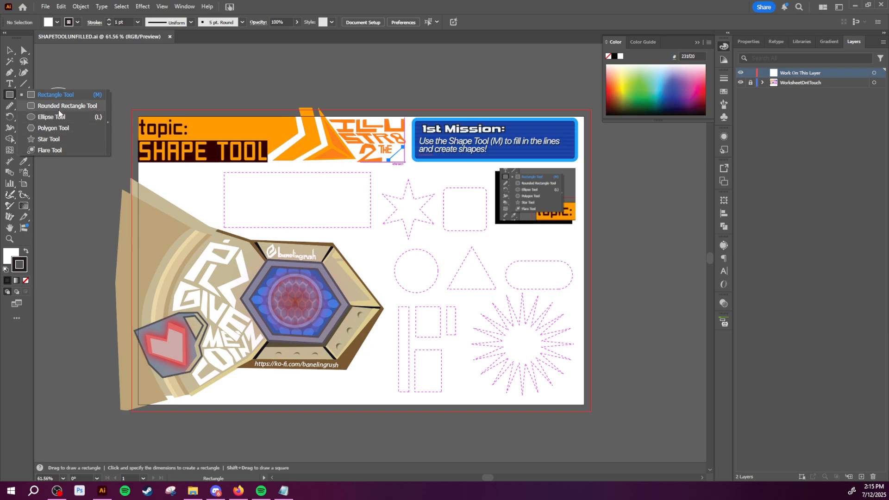
click(68, 98)
- Look over the worksheet's dashed shape outlines and its example artwork
key(space)
drag(307, 193, 355, 207)
key(z)
mouse_move(261, 162)
mouse_down()
mouse_move(301, 174)
mouse_move(265, 164)
mouse_up()
key(space)
drag(481, 219, 409, 212)
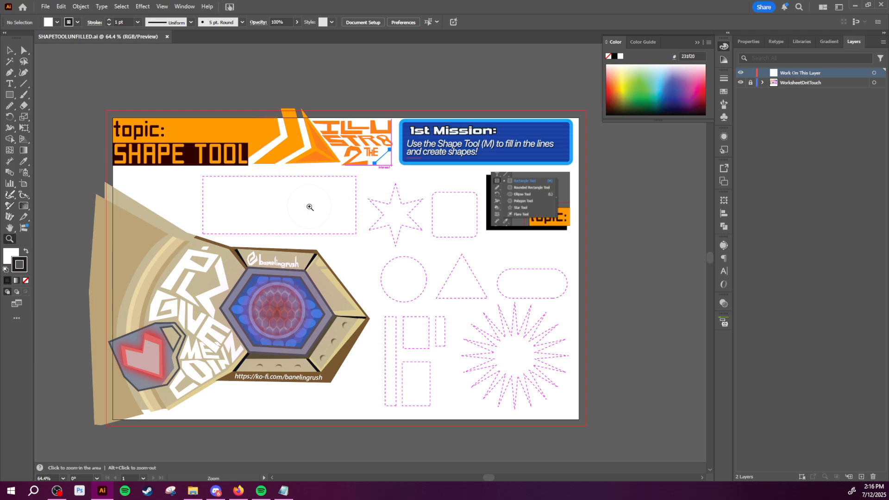
key(space)
drag(178, 209, 215, 211)
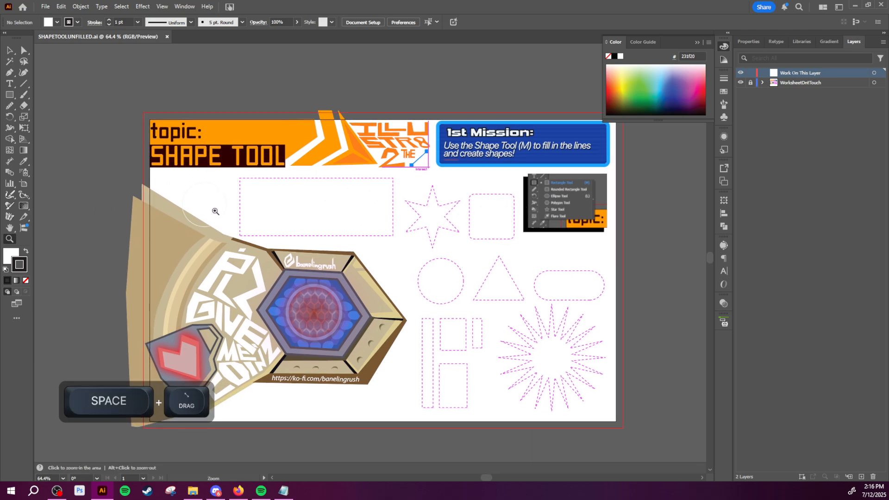
key(space)
drag(282, 202, 260, 180)
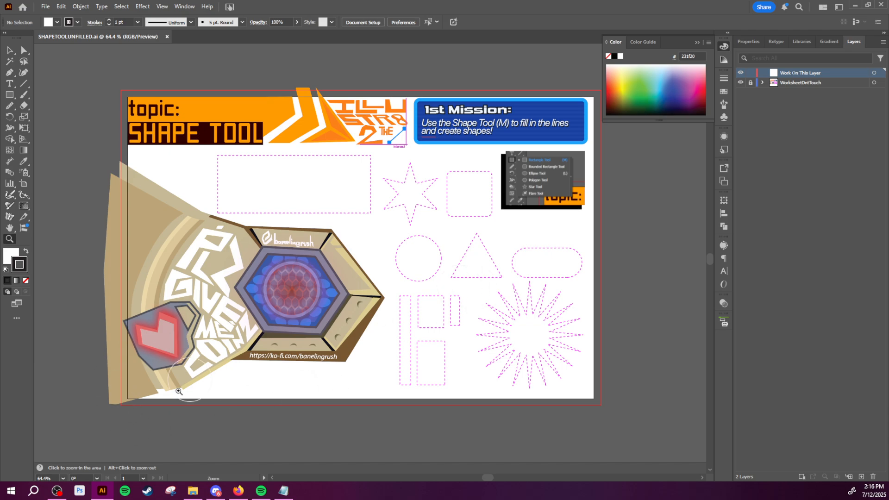
key(space)
mouse_move(283, 352)
mouse_down()
mouse_move(307, 365)
mouse_move(290, 367)
mouse_up()
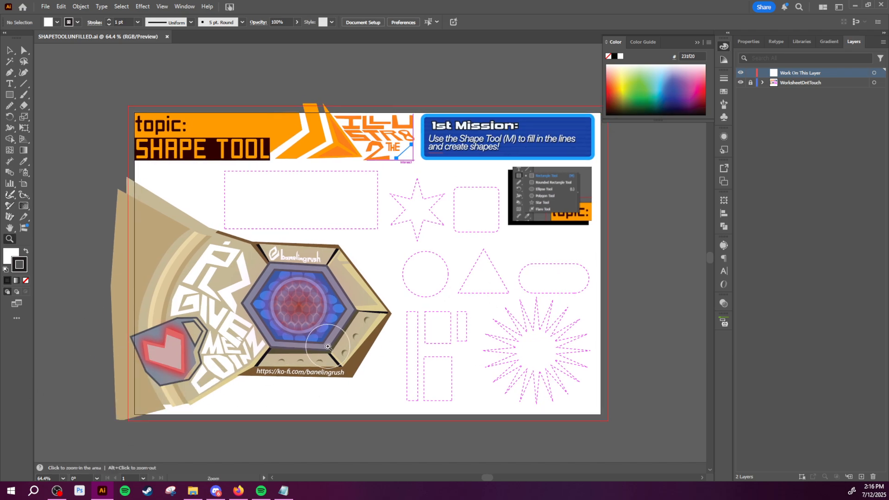
key(space)
drag(414, 333, 421, 359)
- Draw a rectangle about 5.58 by 2.10 in over the large dashed rectangle outline below the title banner
key(z)
drag(331, 228, 428, 240)
key(space)
key(space)
drag(258, 191, 334, 208)
key(m)
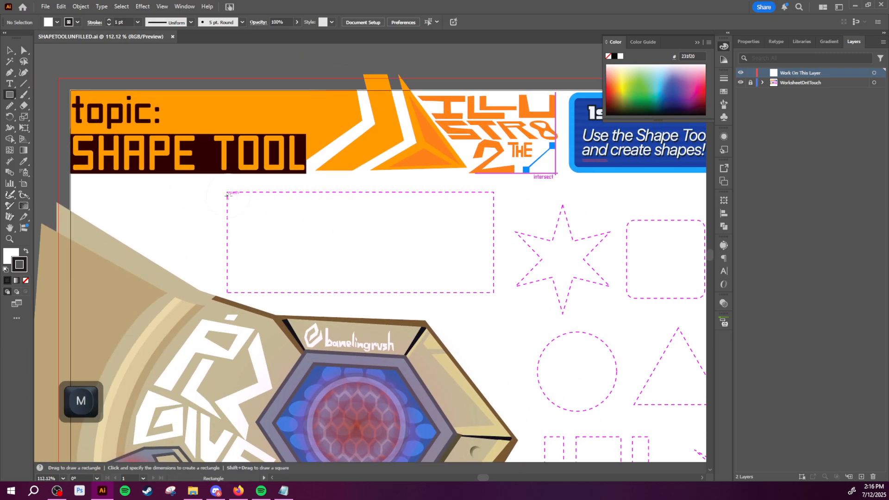
drag(227, 191, 494, 292)
- Remove both the stroke and the fill from the new rectangle and deselect it
key(slash)
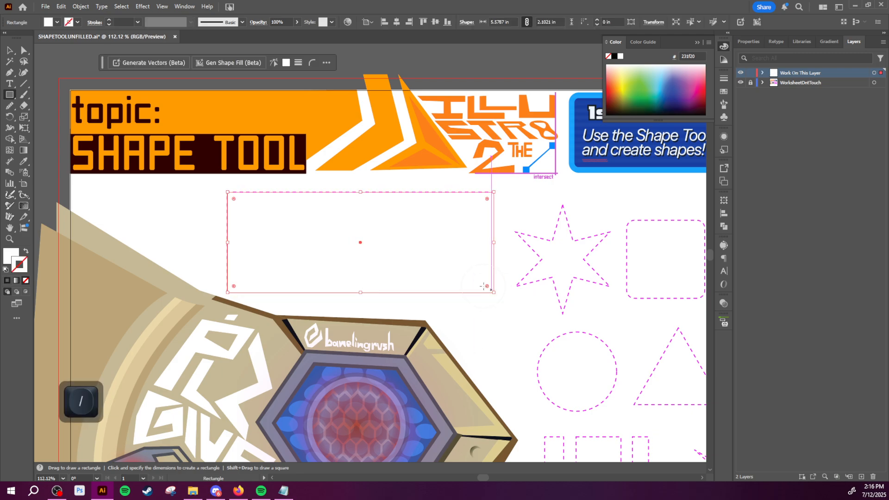
key(x)
key(slash)
key(v)
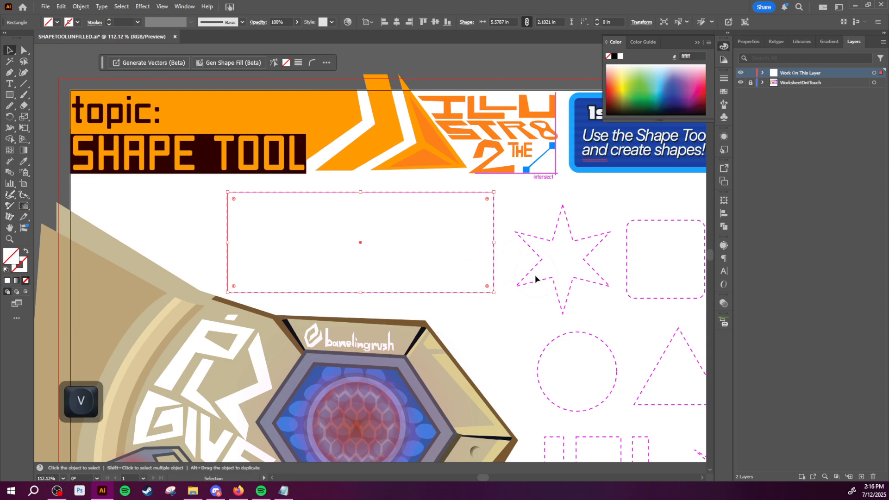
click(502, 309)
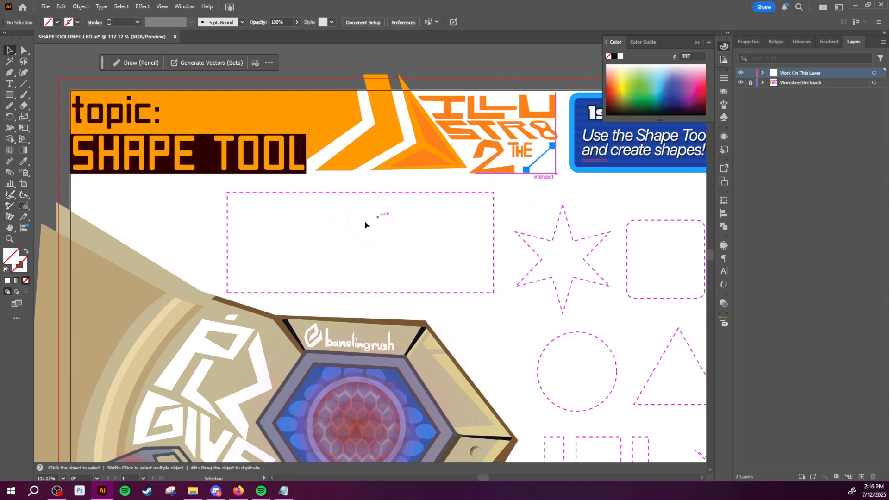
- Select the invisible rectangle and set its stroke colour to black (000000)
drag(365, 221, 523, 218)
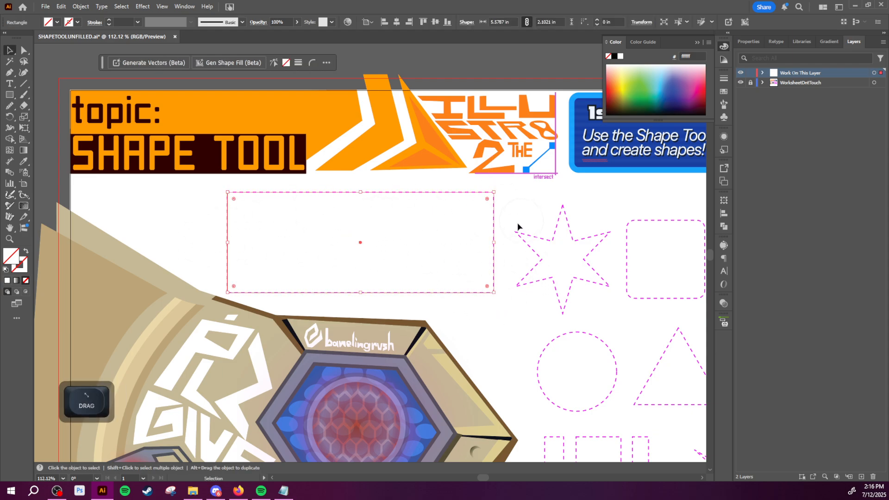
click(26, 271)
double_click(21, 271)
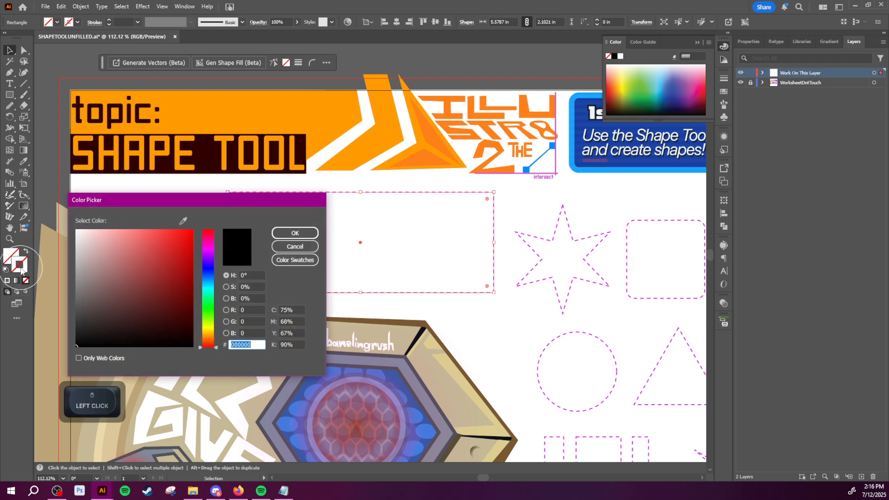
drag(115, 314, 81, 347)
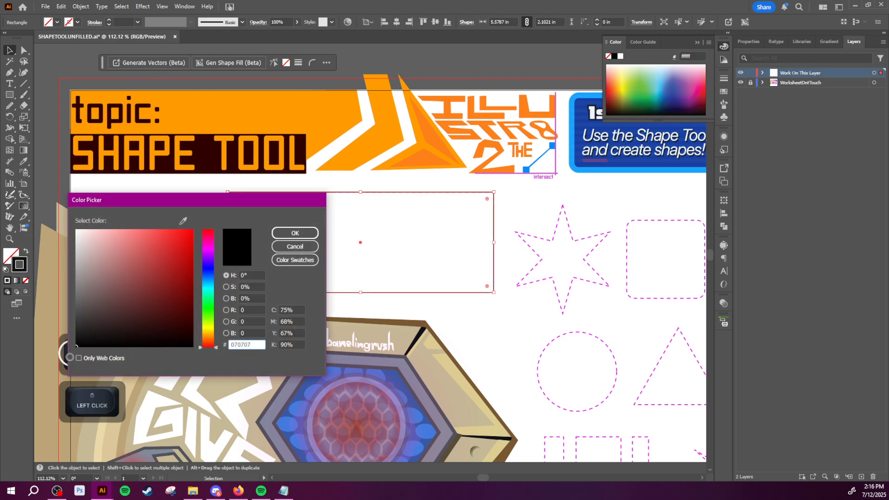
click(294, 233)
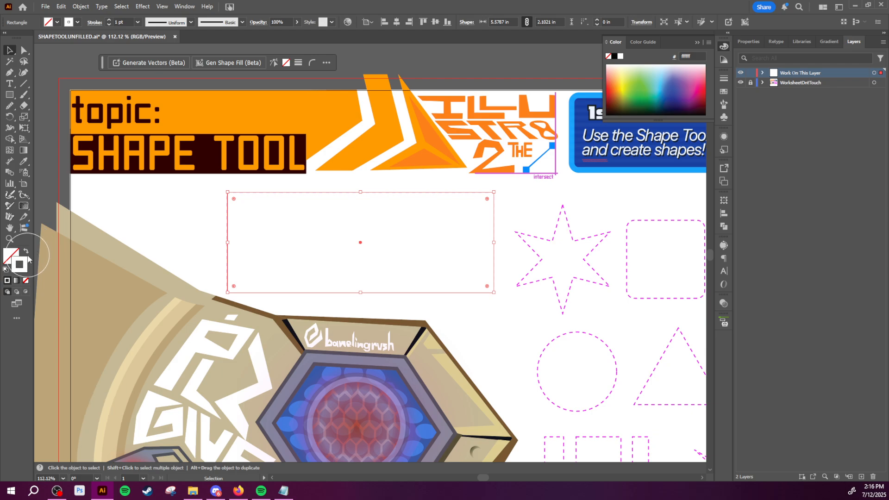
click(15, 253)
double_click(21, 263)
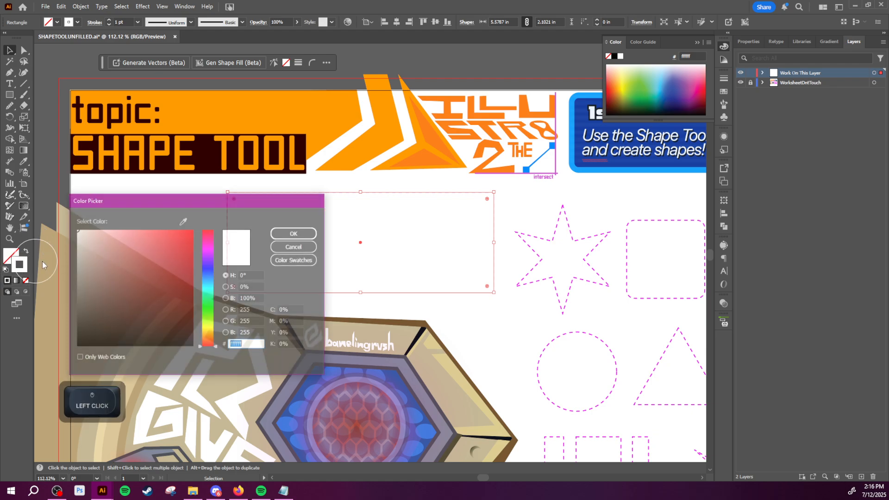
drag(83, 287, 43, 353)
click(295, 233)
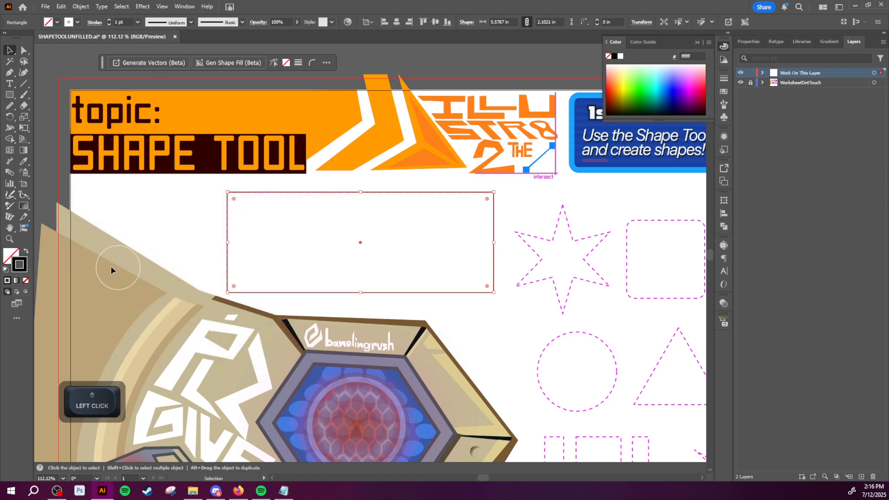
- Swap the rectangle's fill and stroke back and forth, ending with no fill and a black stroke, and deselect it
click(27, 253)
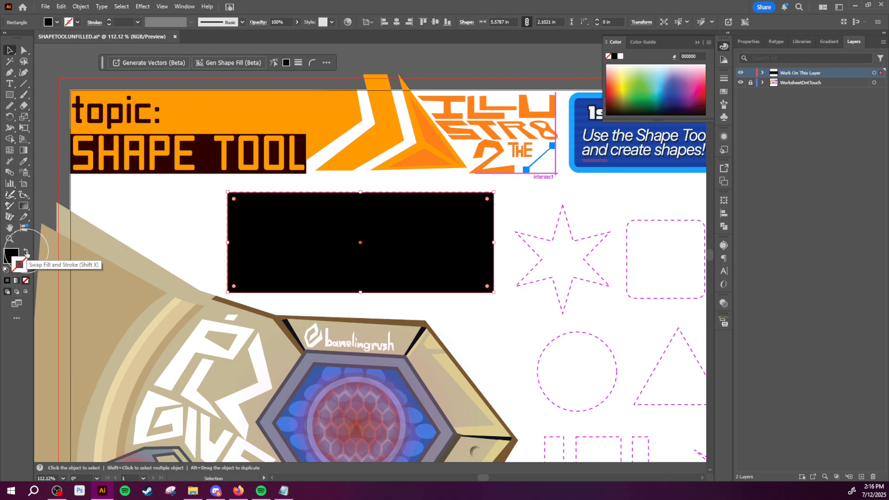
key(x)
key(shift+x)
key(shift+x)
key(shift+x)
key(shift+x)
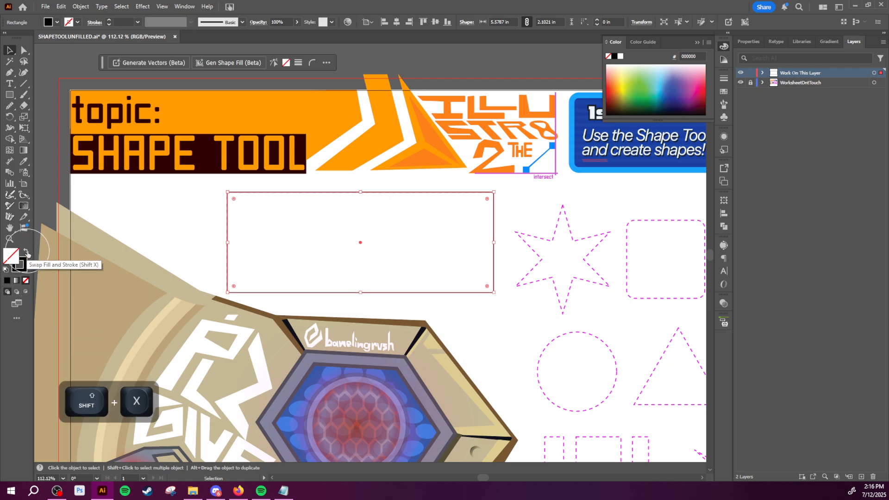
key(shift+x)
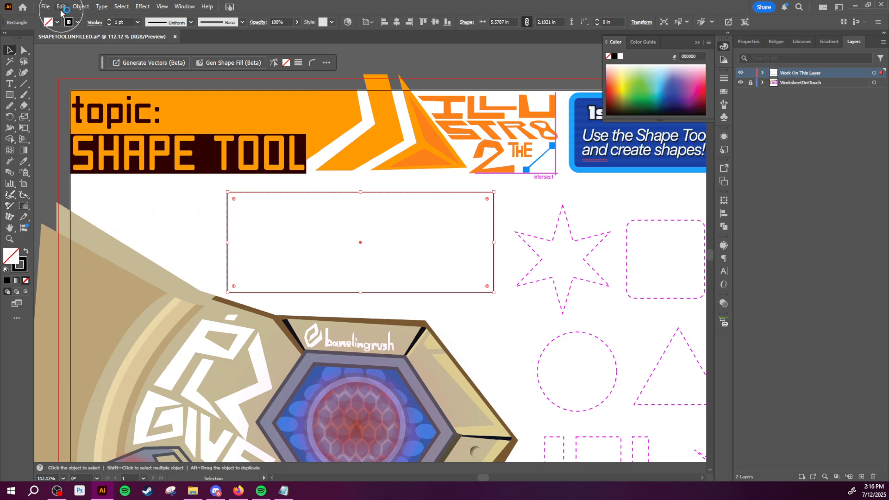
click(16, 53)
click(256, 241)
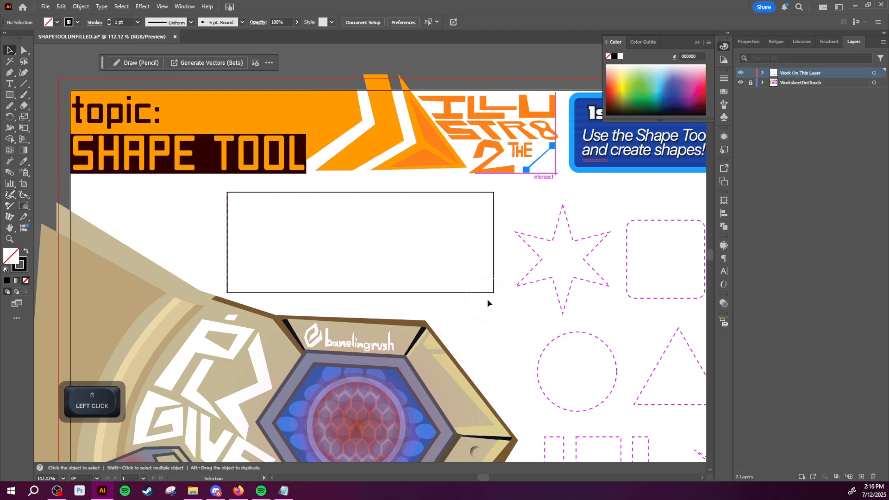
- Create a star with 6 points, Radius 1 of 0.2653 in and Radius 2 of 0.6944 in at the dashed star's centre
key(space)
drag(538, 307, 259, 260)
key(z)
key(space)
key(z)
drag(321, 253, 402, 275)
key(space)
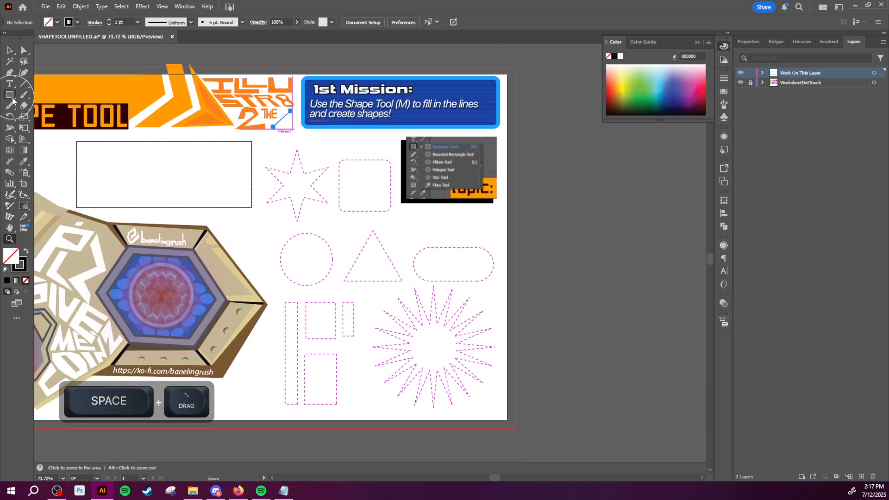
drag(11, 96, 58, 96)
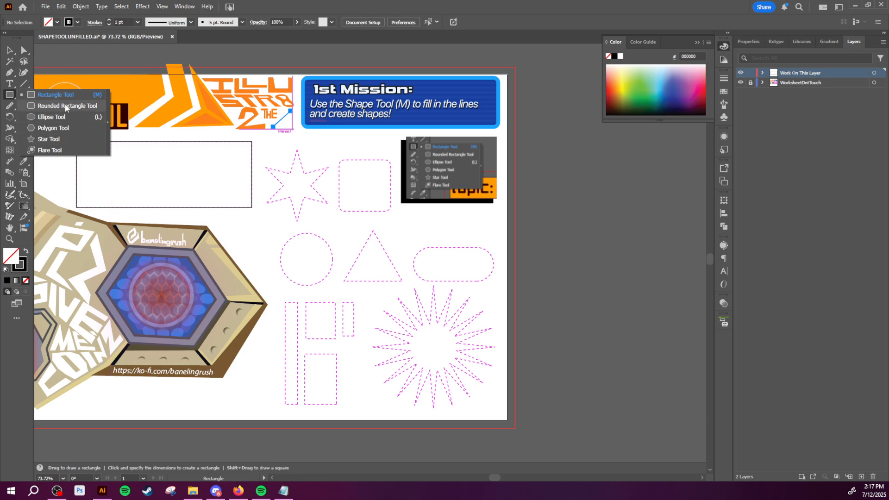
click(71, 138)
drag(302, 185, 344, 213)
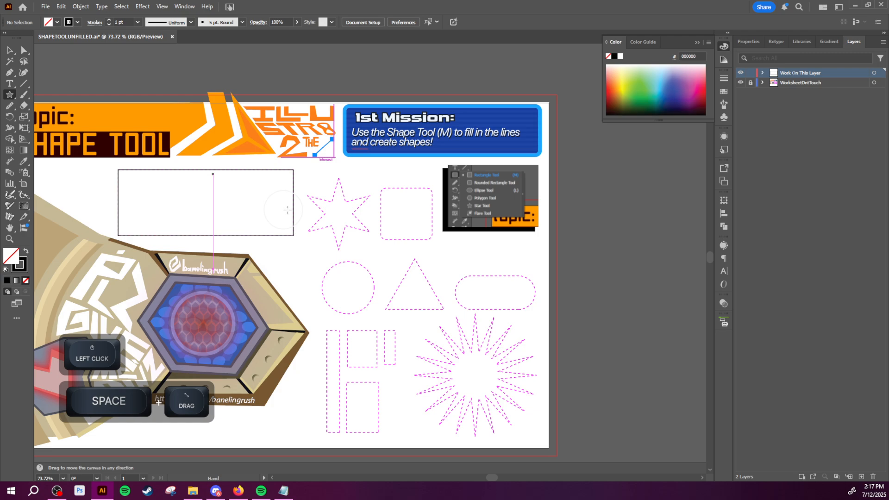
click(338, 214)
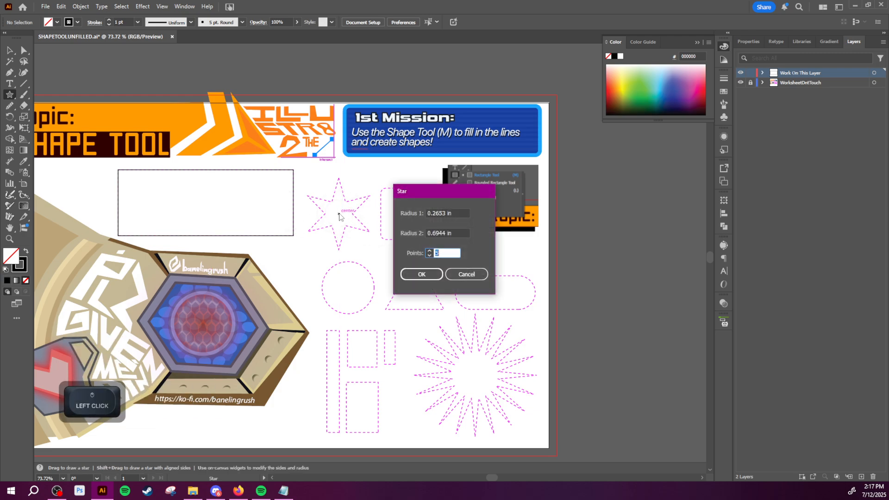
drag(407, 191, 427, 205)
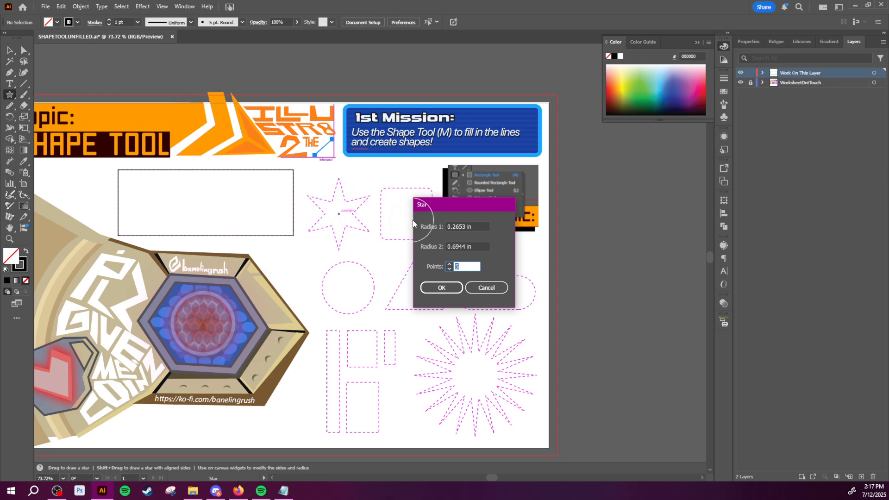
drag(426, 211, 488, 188)
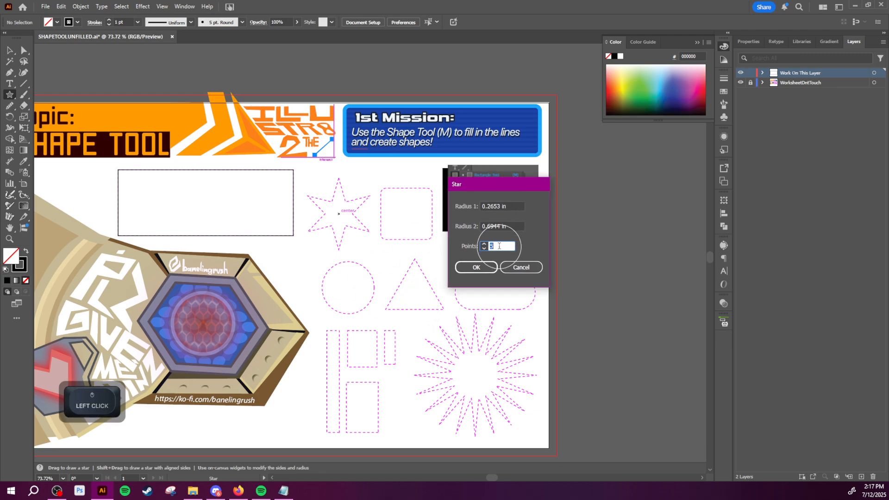
text(6)
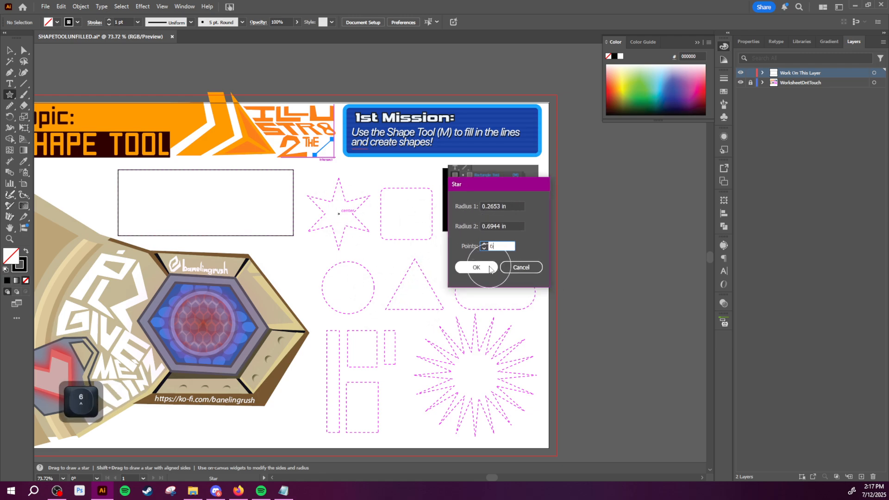
click(479, 267)
- Scale the star up to about 1.93 by 1.67 in with the Selection tool
key(v)
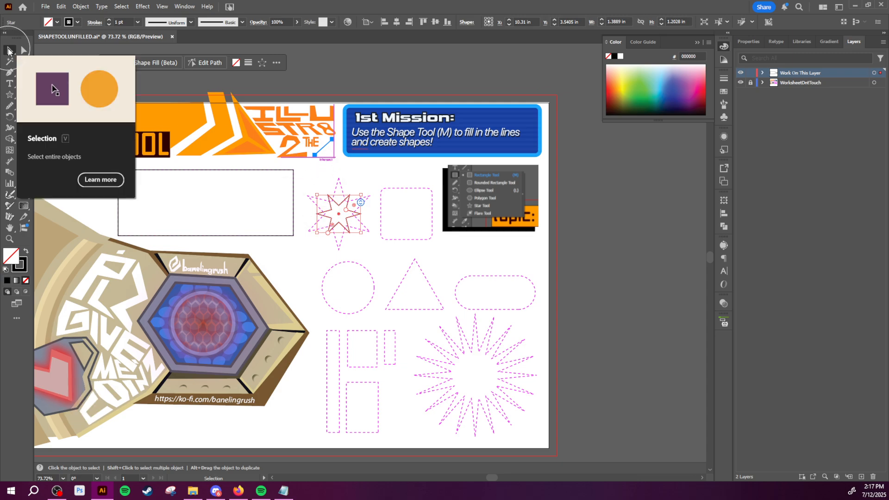
key(z)
drag(402, 198, 423, 205)
key(v)
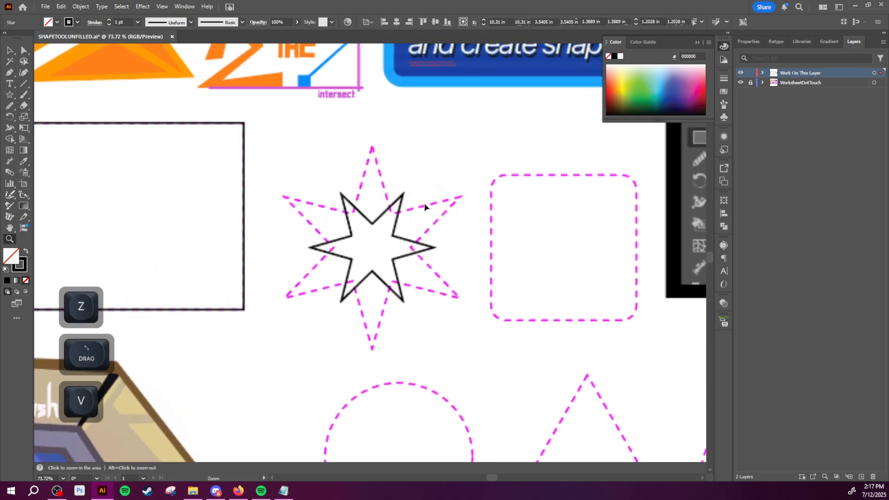
click(25, 54)
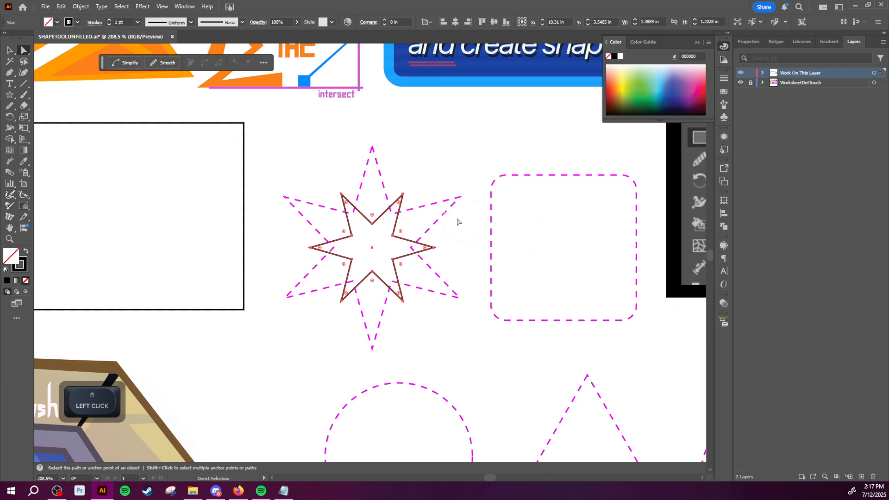
click(10, 50)
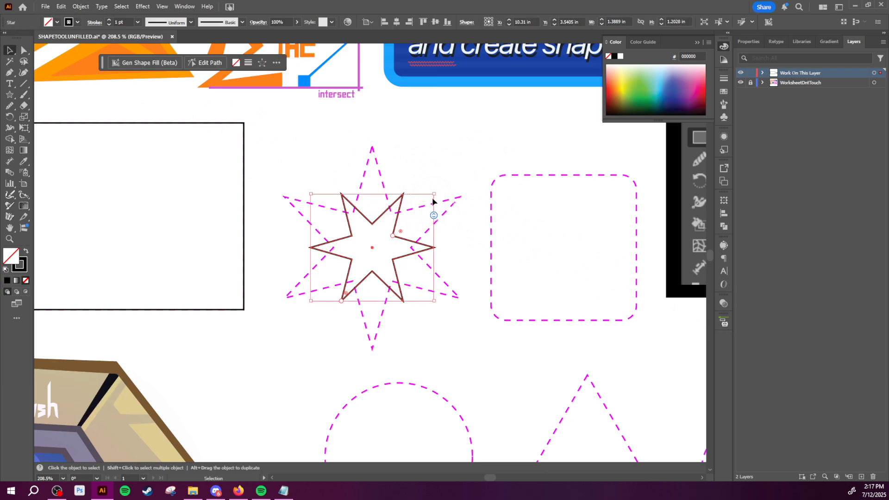
drag(434, 202, 481, 182)
- Try rotating the star about its centre, and undo the rotation
key(r)
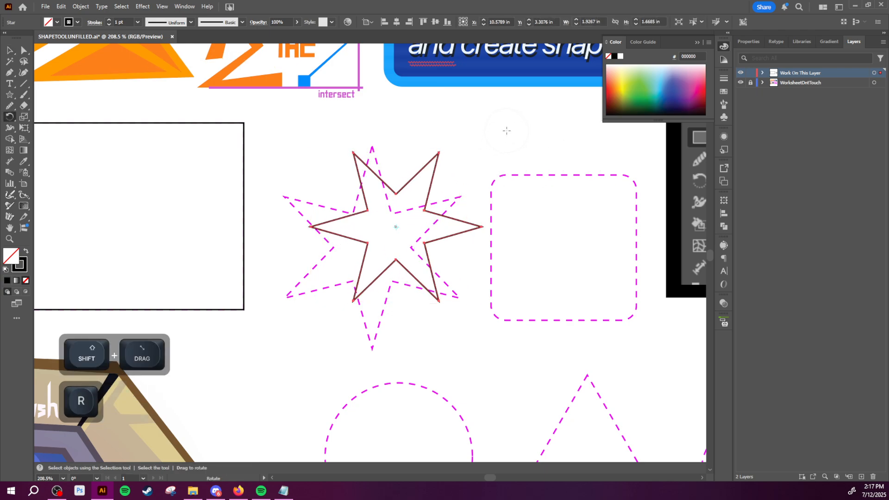
drag(506, 131, 535, 224)
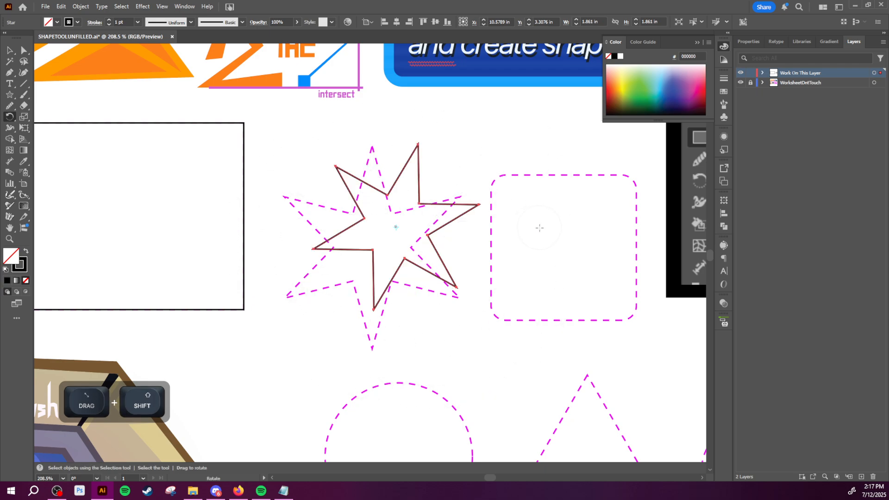
key(ctrl+z)
key(v)
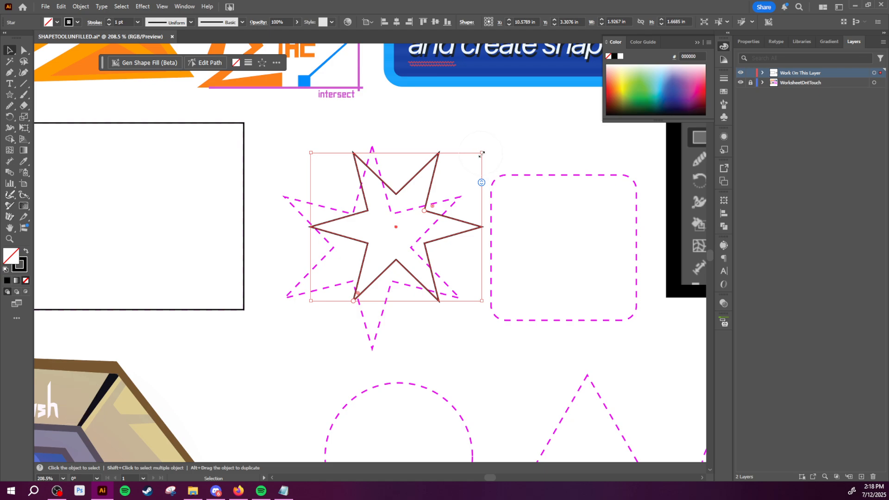
mouse_move(492, 175)
mouse_down()
mouse_move(479, 156)
mouse_move(478, 178)
mouse_up()
key(z)
drag(479, 181, 373, 232)
key(o)
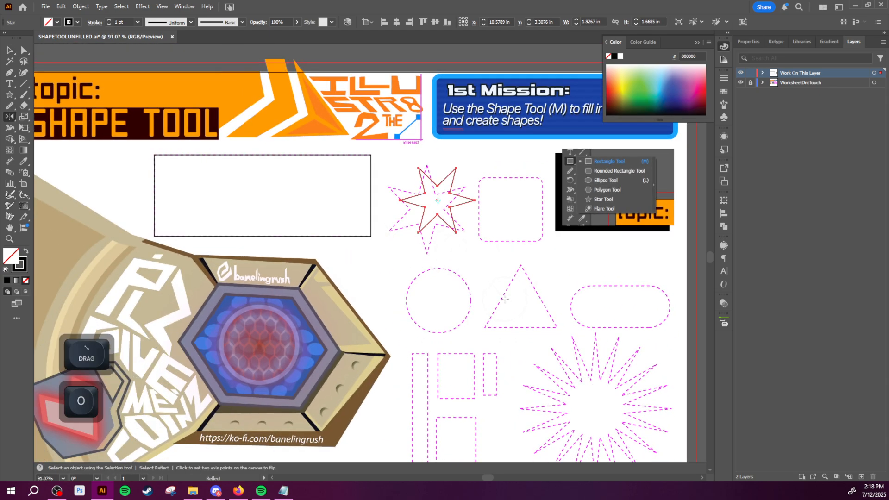
key(p)
click(460, 260)
drag(470, 259, 537, 260)
key(ctrl+z)
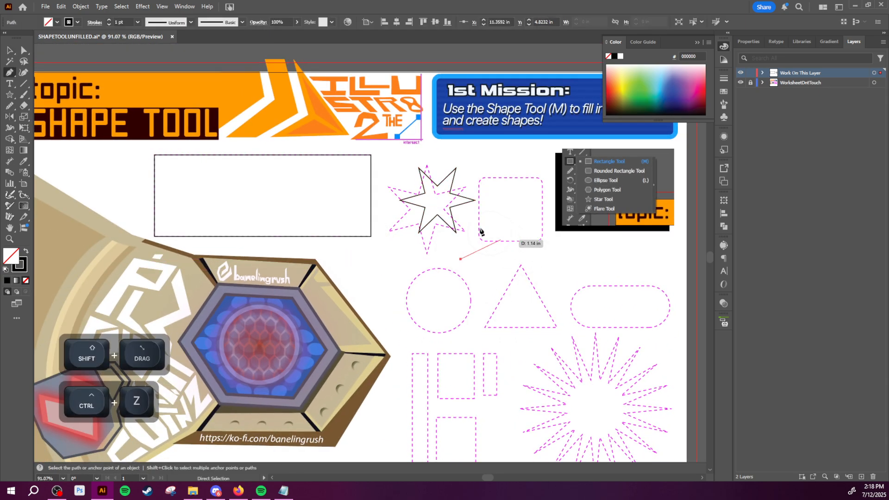
- Rotate the six-pointed star so one point faces straight up, and move it over the centre of the dashed star
key(v)
click(464, 196)
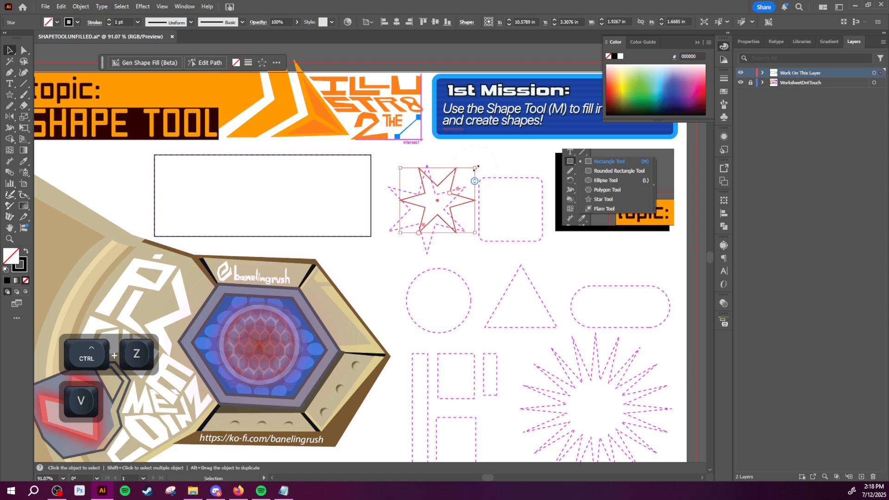
drag(476, 168, 431, 250)
key(space)
key(z)
key(space)
key(v)
key(r)
drag(498, 188, 479, 258)
key(v)
drag(439, 226, 431, 224)
- Scale the star up to about 1.94 by 2.23 in and align it with the dashed star outline
key(s)
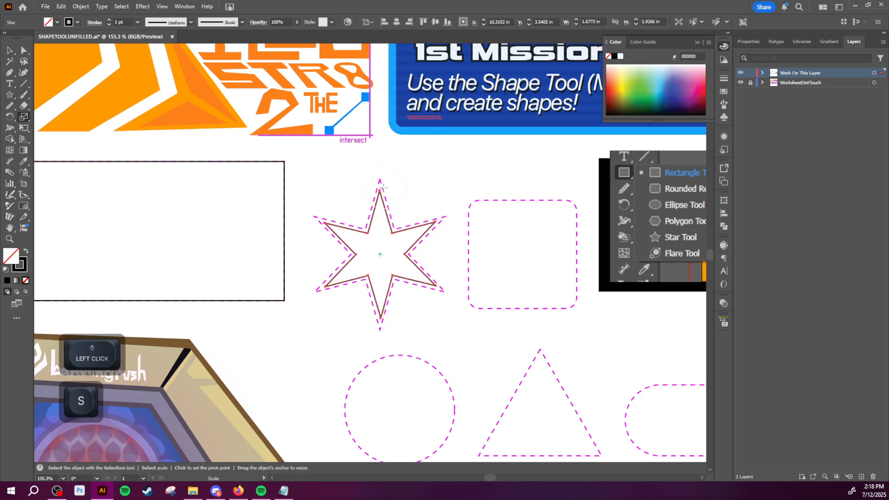
key(v)
shift+drag(381, 191, 385, 174)
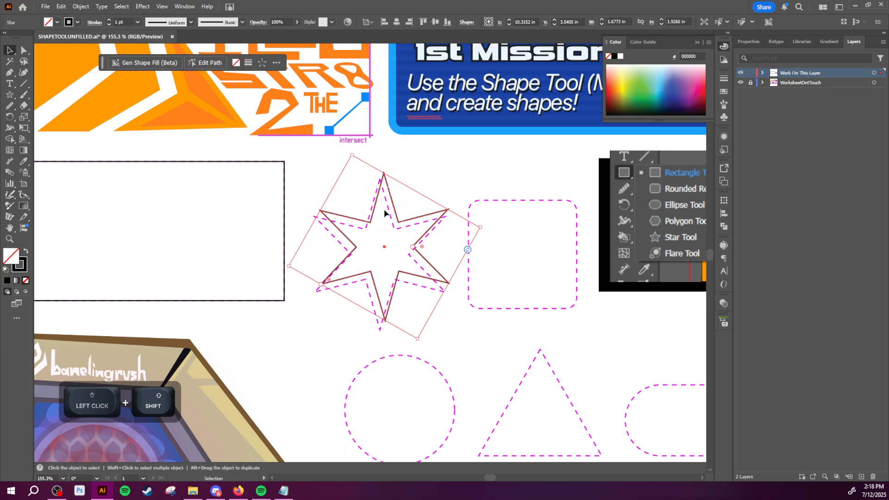
key(v)
drag(404, 222, 294, 274)
- Look over the whole worksheet, the finished star and the remaining dashed outlines
key(z)
key(space)
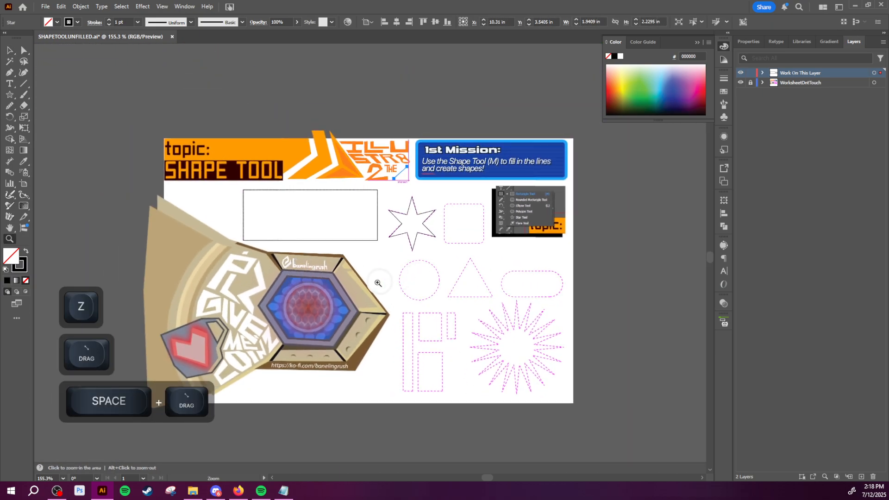
drag(440, 250, 416, 237)
key(z)
key(space)
drag(343, 302, 343, 208)
key(z)
key(space)
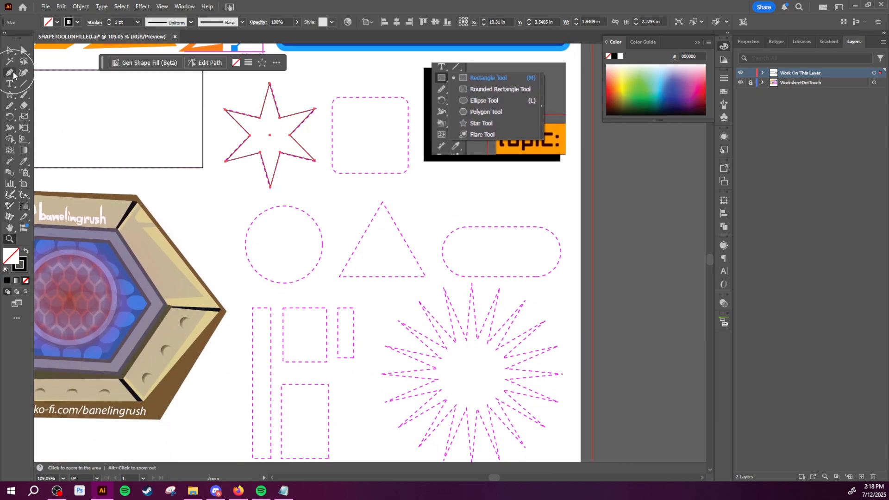
- Create a 3-sided polygon with a 0.6944 in radius inside the dashed triangle
click(10, 96)
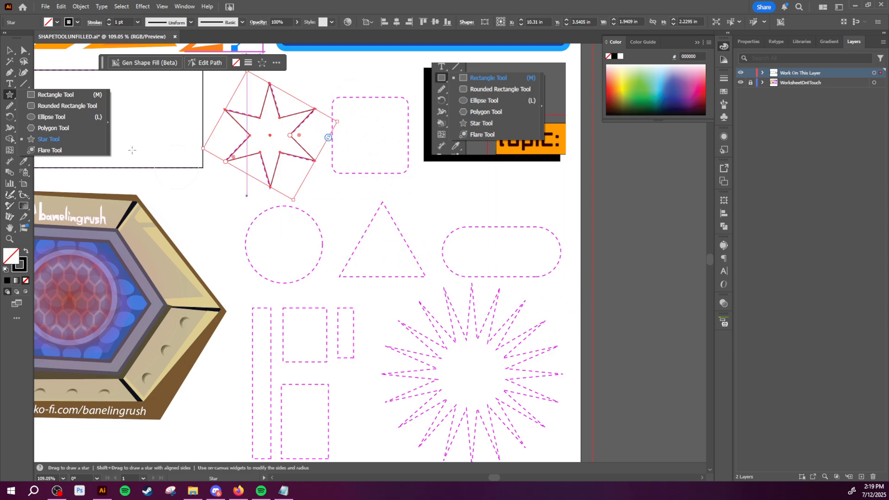
click(60, 129)
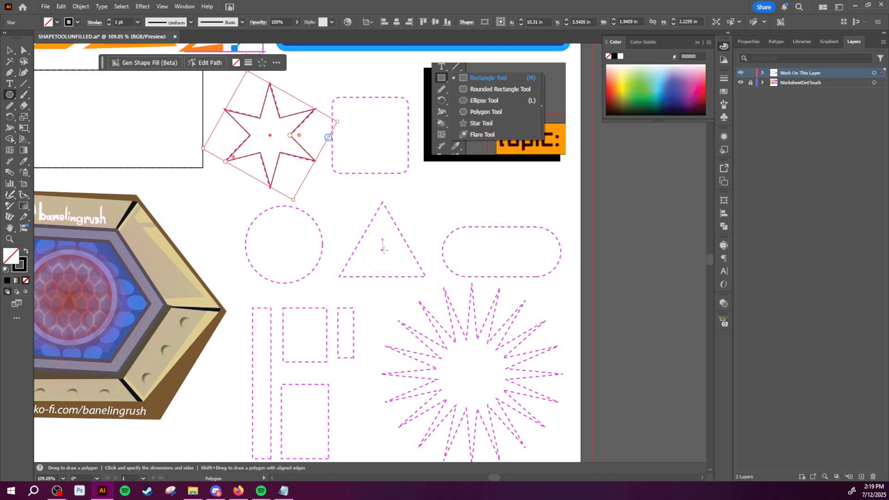
click(383, 250)
click(424, 246)
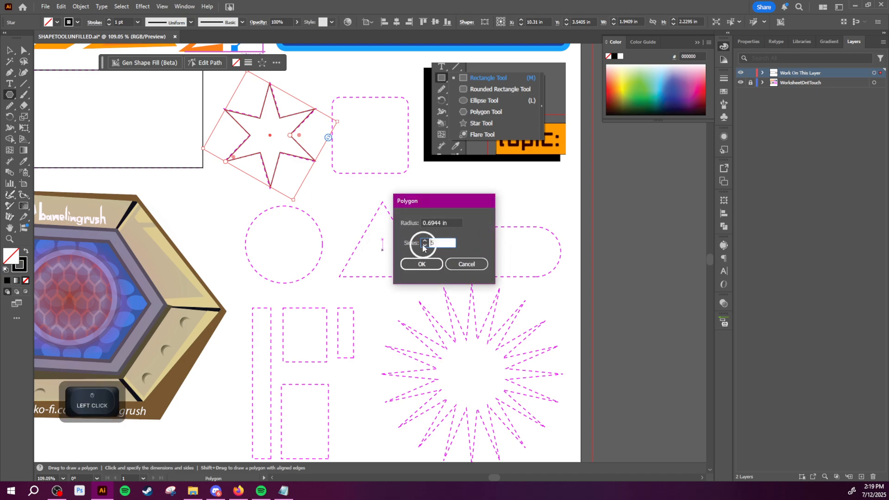
click(425, 240)
click(424, 239)
click(424, 240)
click(424, 240)
click(425, 241)
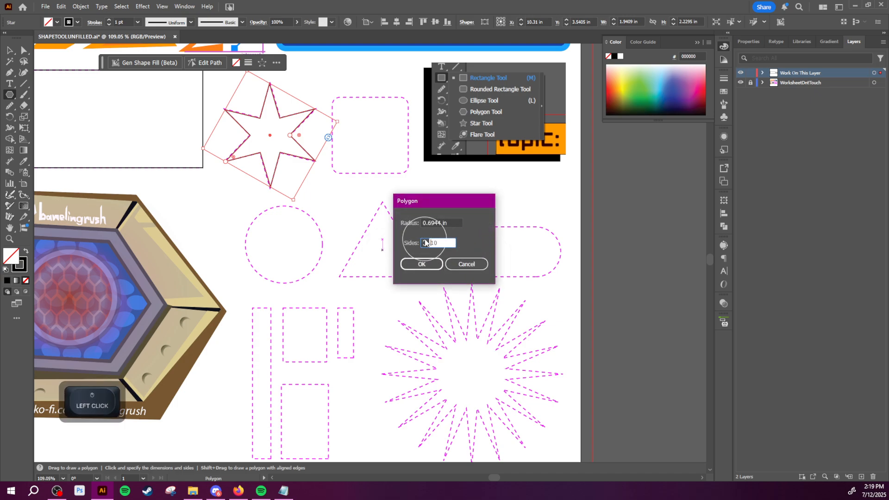
click(423, 246)
click(423, 246)
click(423, 246)
click(424, 246)
click(423, 246)
click(423, 246)
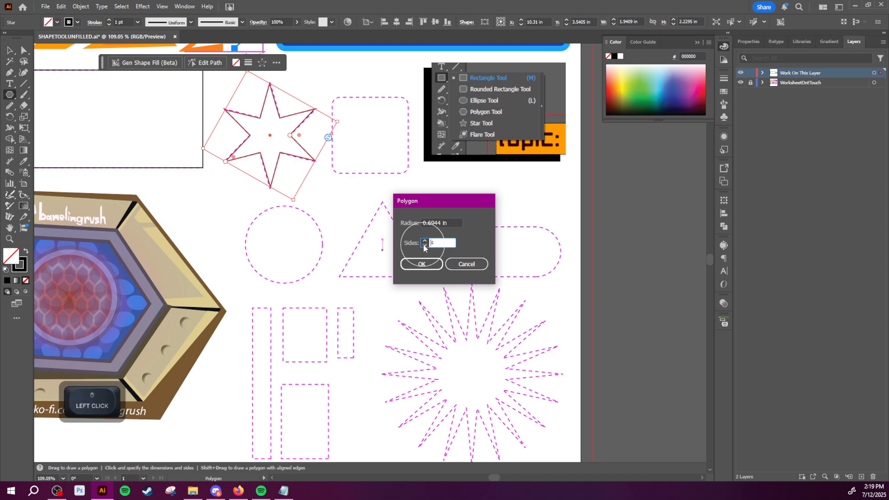
click(423, 246)
click(424, 246)
click(426, 263)
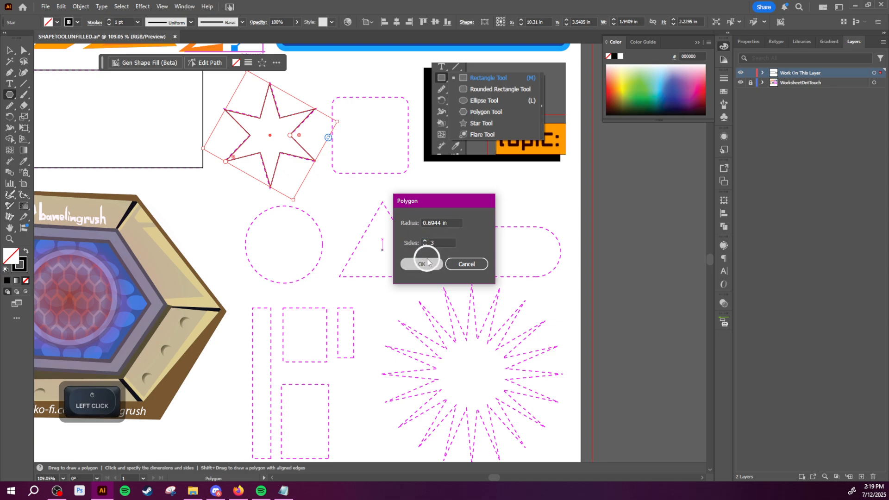
- Stretch the triangle to about 1.86 by 1.61 in so it matches the dashed triangle outline
key(v)
drag(383, 218, 387, 203)
drag(381, 266, 382, 276)
click(9, 99)
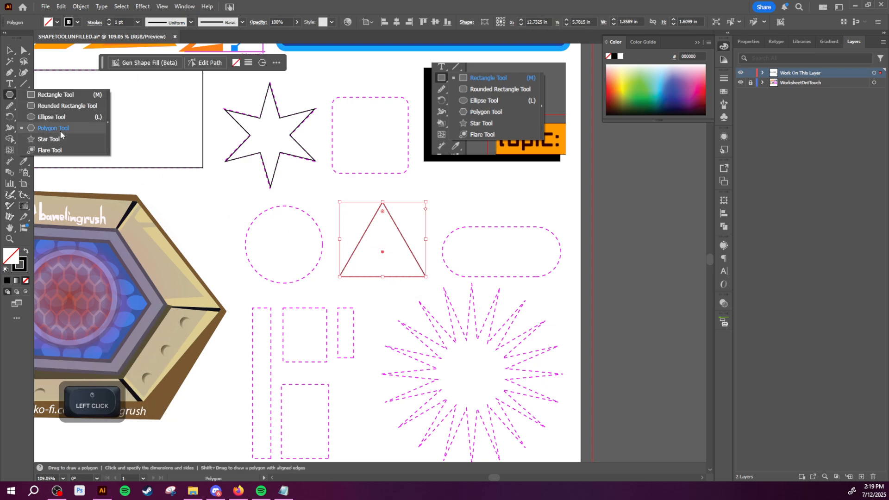
click(11, 53)
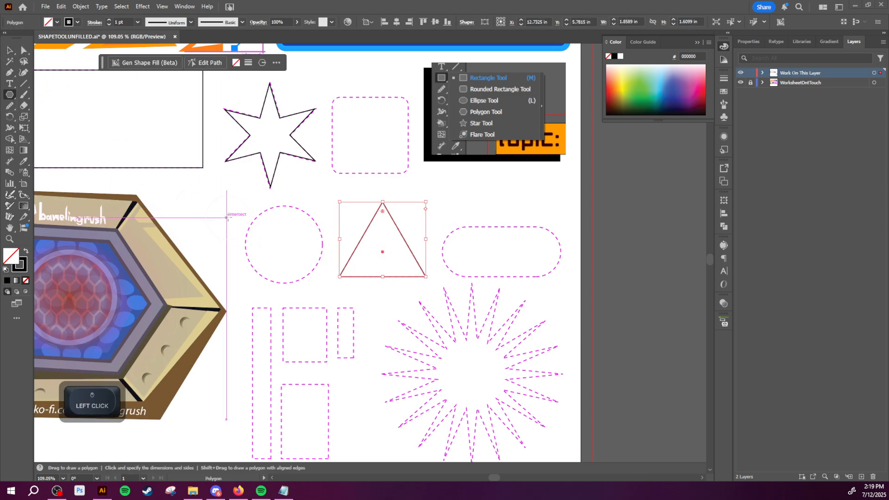
key(a)
click(310, 202)
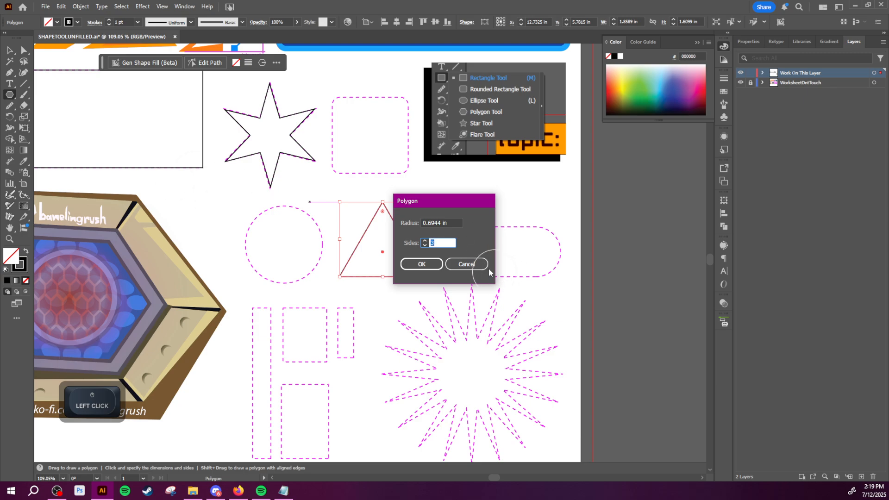
click(464, 261)
key(z)
click(451, 251)
alt+click(451, 250)
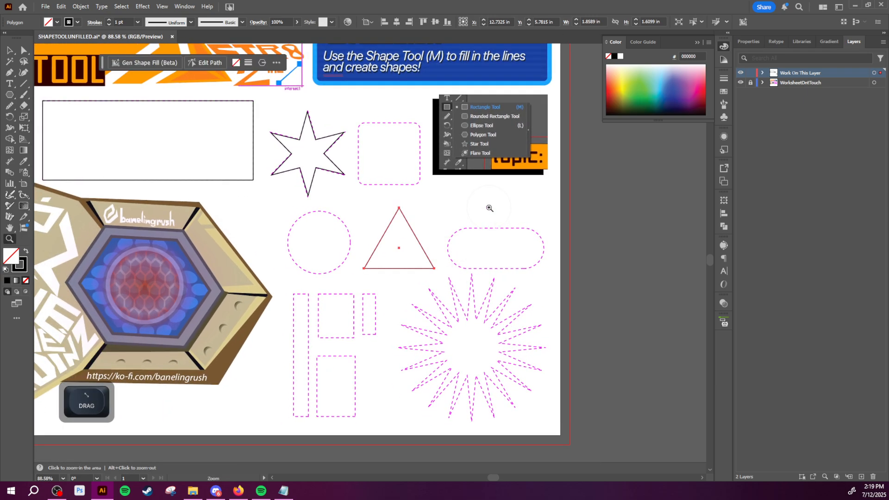
key(m)
click(540, 205)
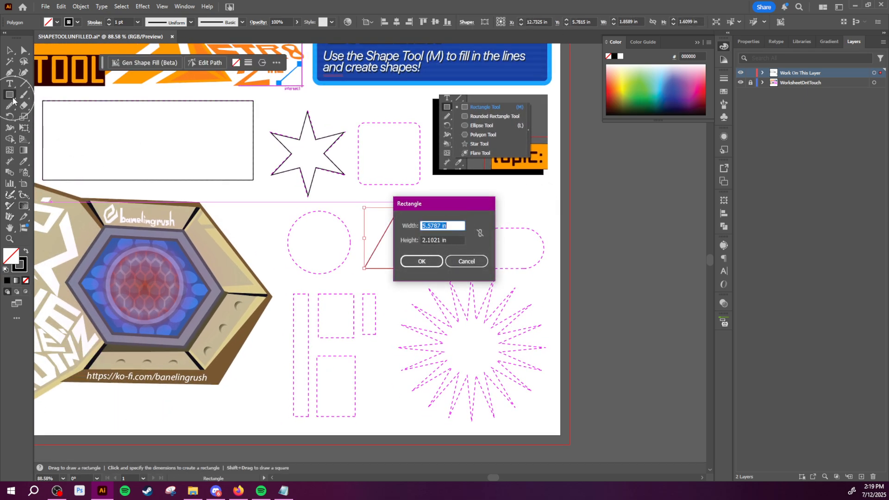
ctrl+click(464, 261)
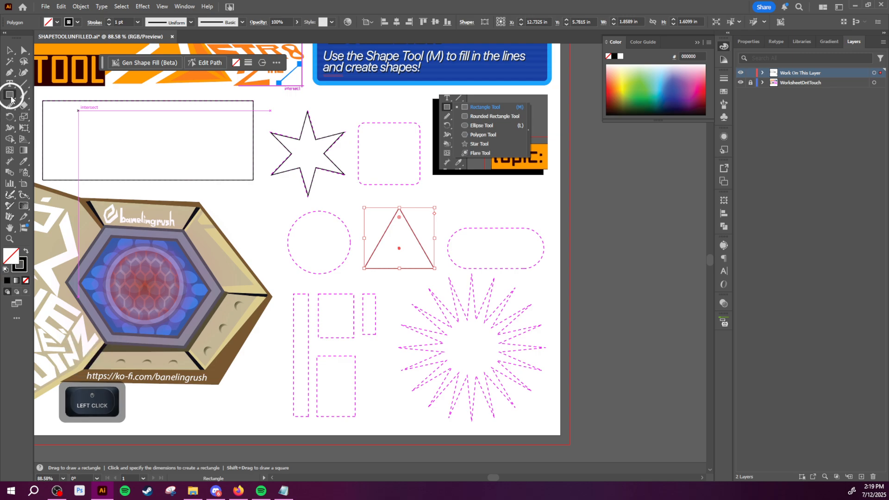
- Try out a 6-sided polygon with a 0.6944 in radius above the dashed pill shape, move it slightly, and delete it
drag(9, 94, 44, 129)
click(549, 203)
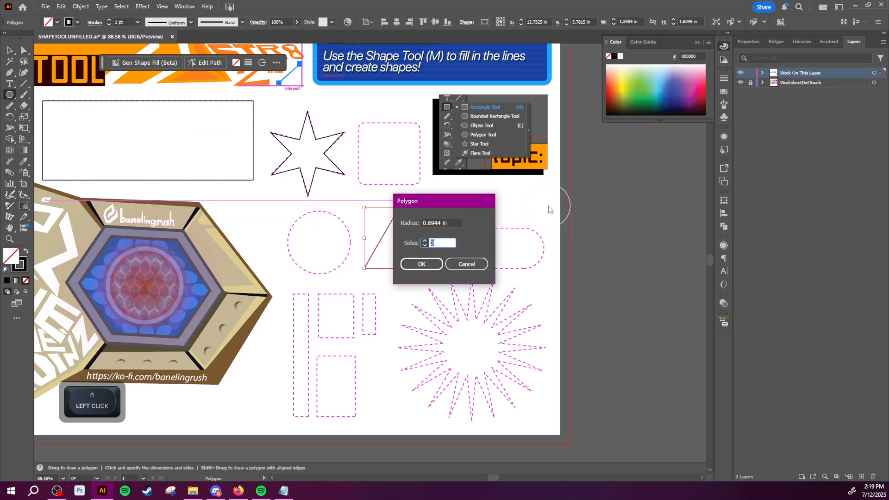
text(6)
key(Return)
key(v)
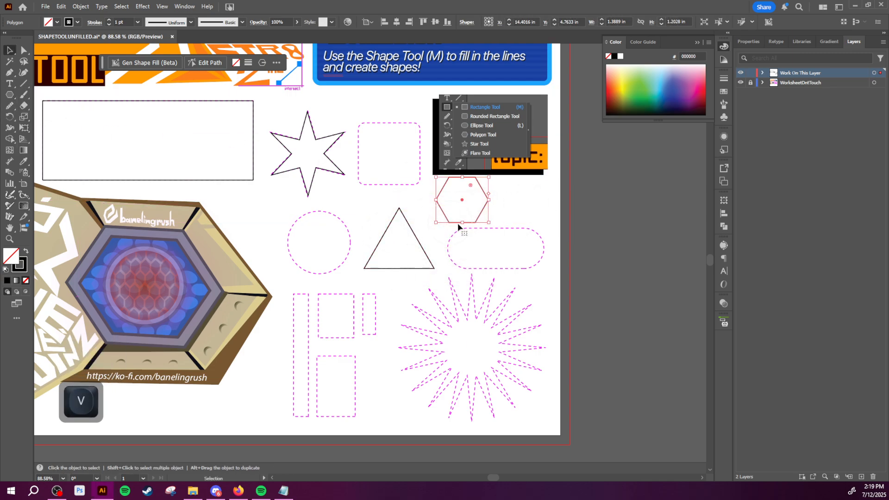
drag(471, 226, 499, 228)
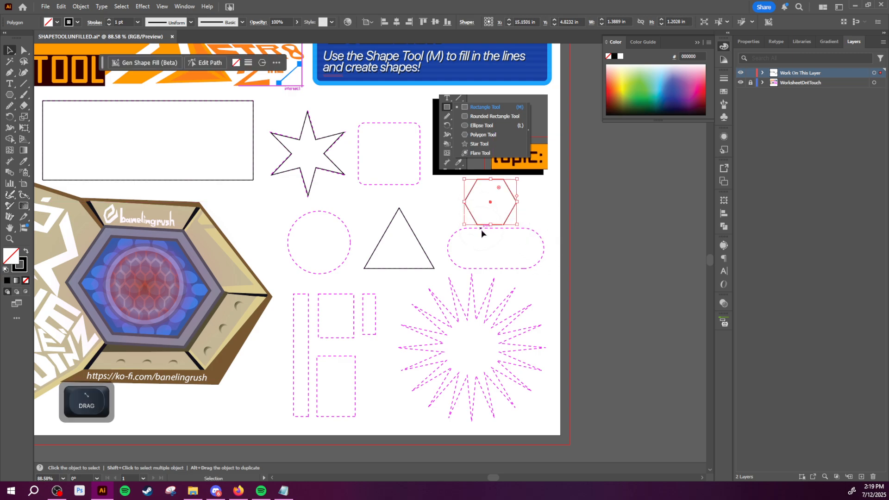
key(Delete)
key(z)
drag(496, 260, 378, 249)
key(space)
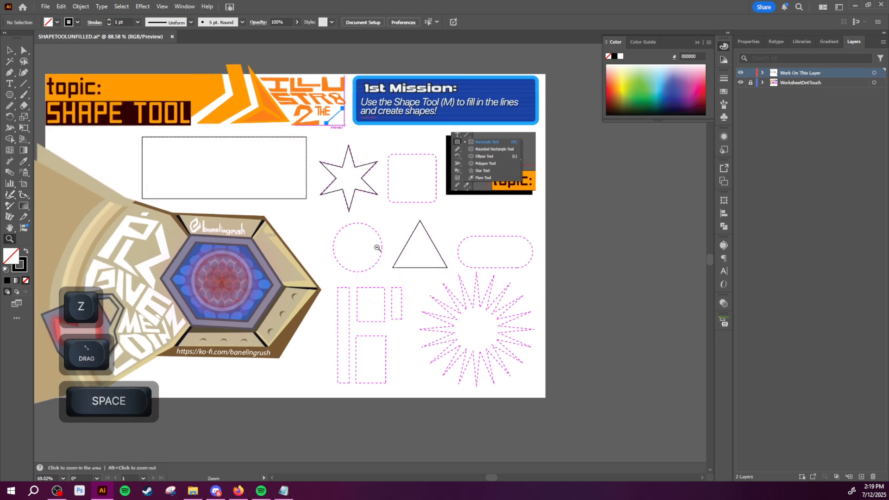
drag(510, 274, 601, 302)
key(space)
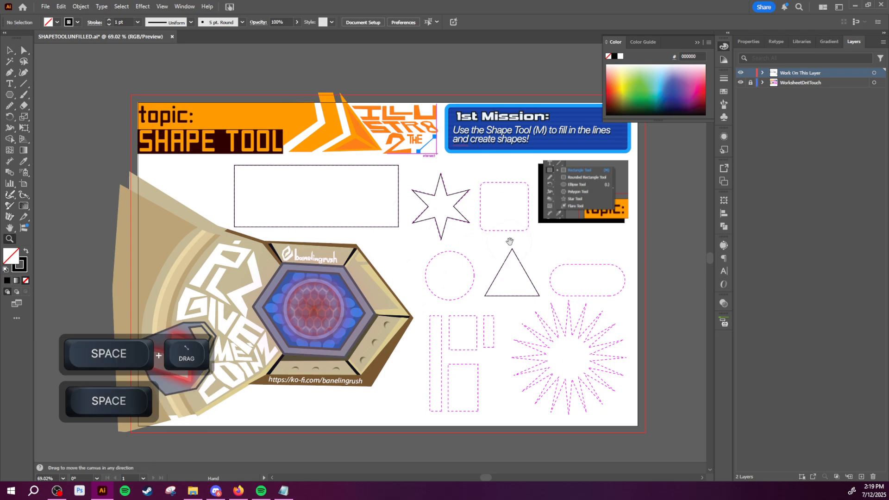
drag(509, 243, 500, 240)
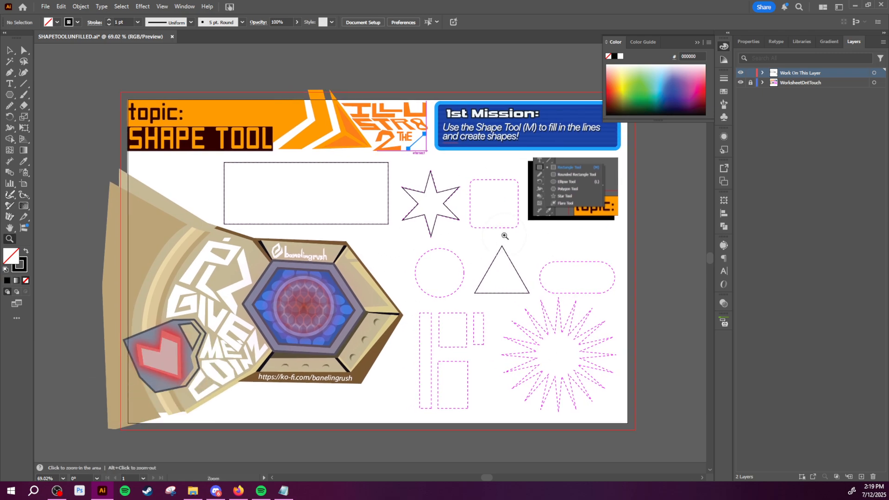